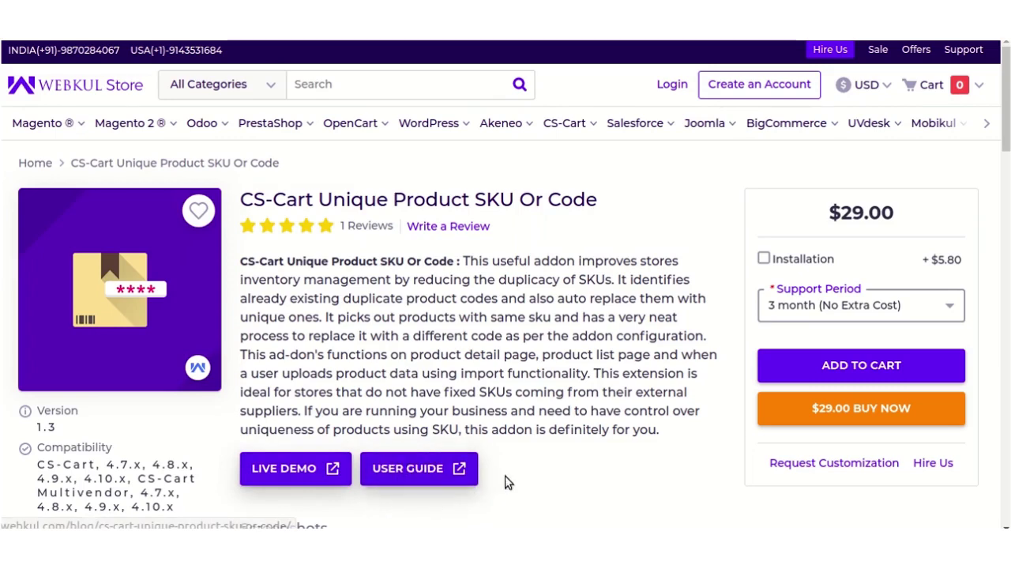
Scroll through the Webkul Store page for the CS-Cart Unique Product SKU Or Code add-on
scroll(505, 480, down, 5)
scroll(505, 481, up, 5)
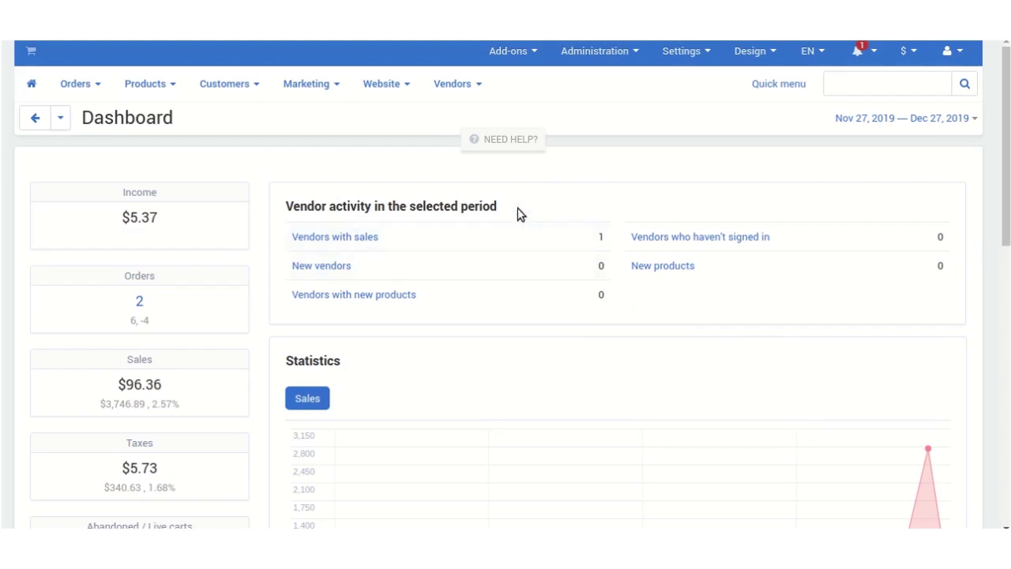
Upload and install the Unique Product SKU version 1.4 zip archive from Manage add-ons
mouse_move(521, 49)
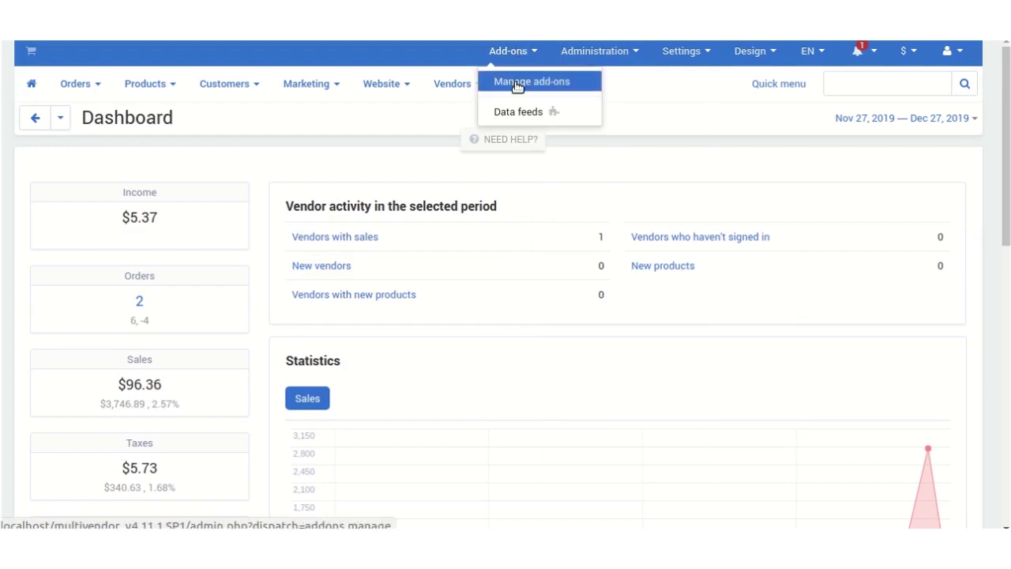
click(518, 84)
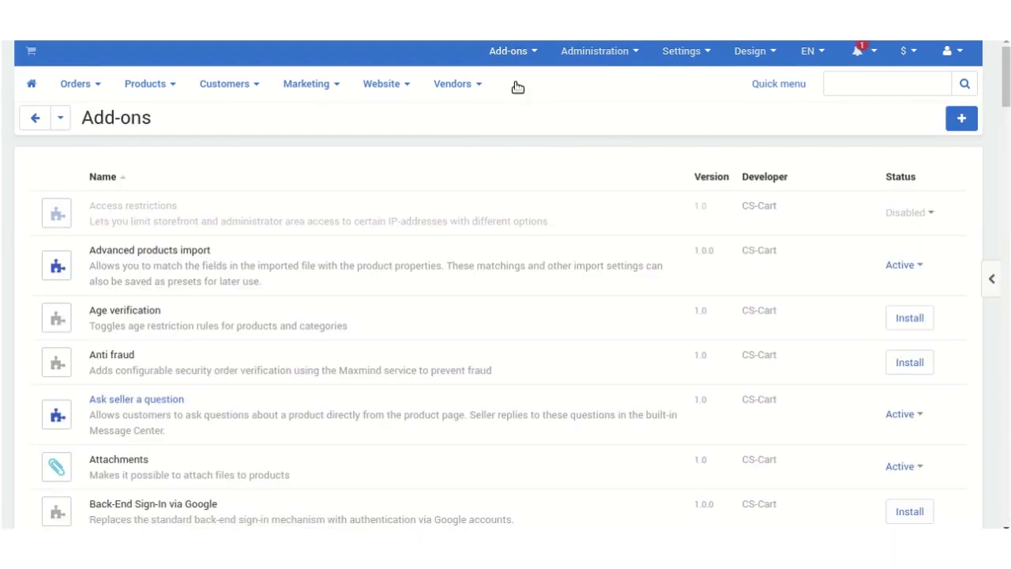
click(957, 123)
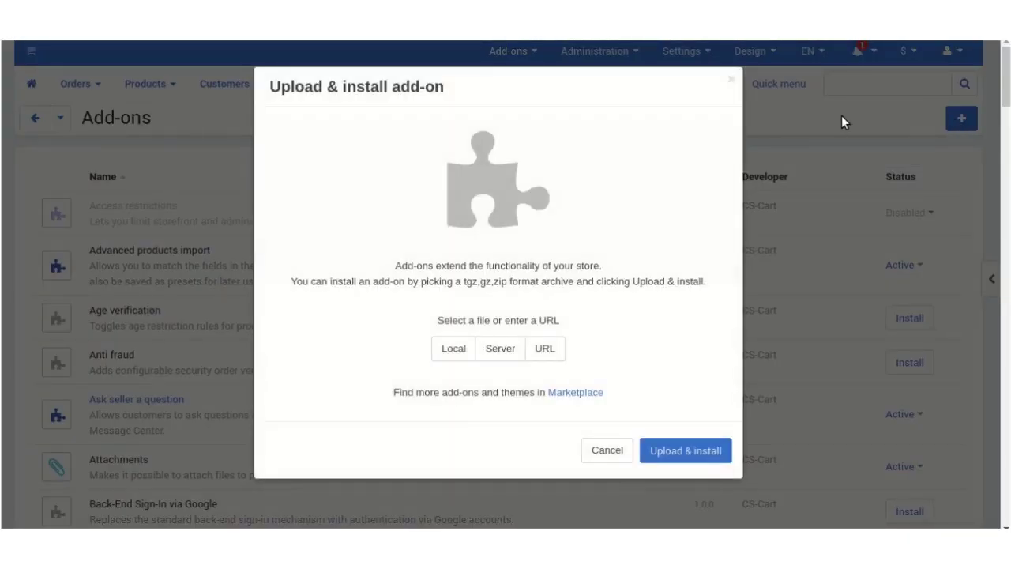
click(445, 352)
scroll(411, 269, down, 10)
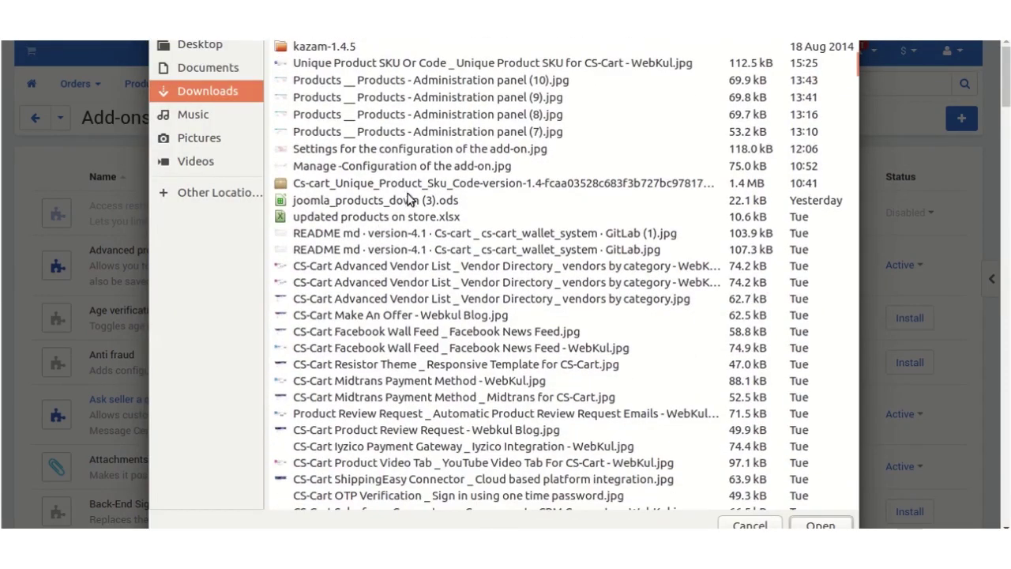
click(432, 185)
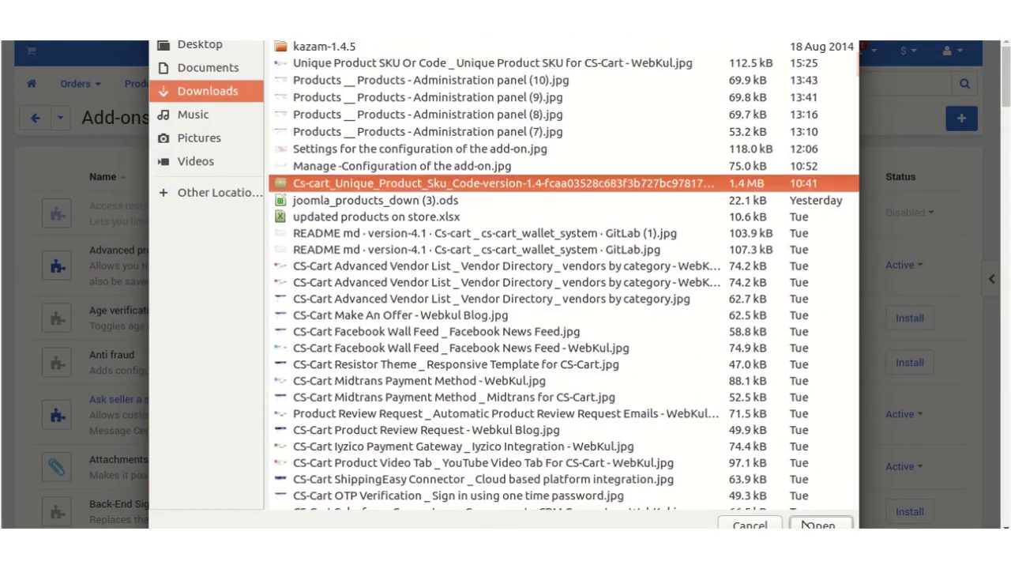
click(805, 524)
click(707, 452)
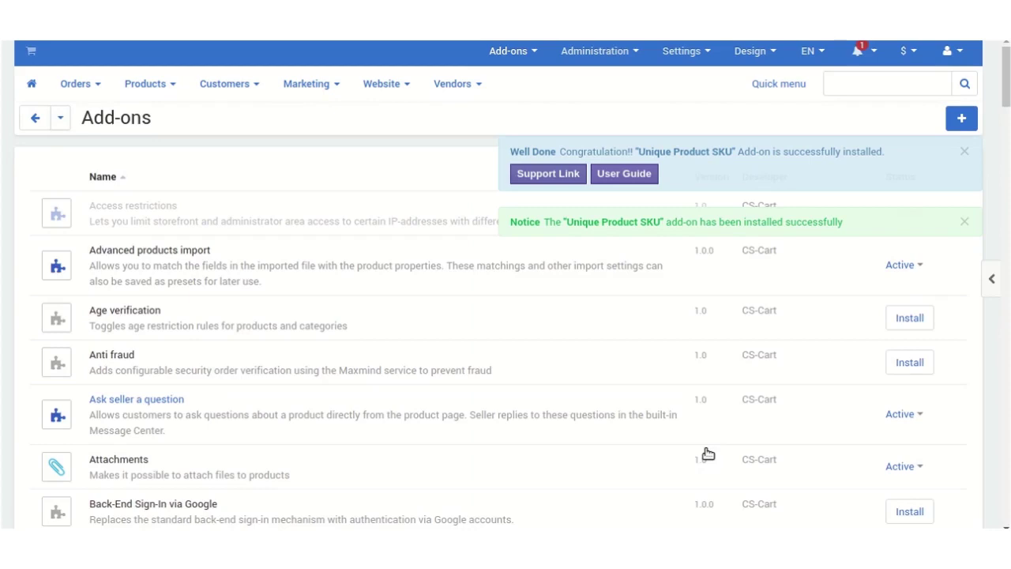
Scroll down to the Unique Product SKU add-on and open its Manage settings page
scroll(636, 382, down, 5)
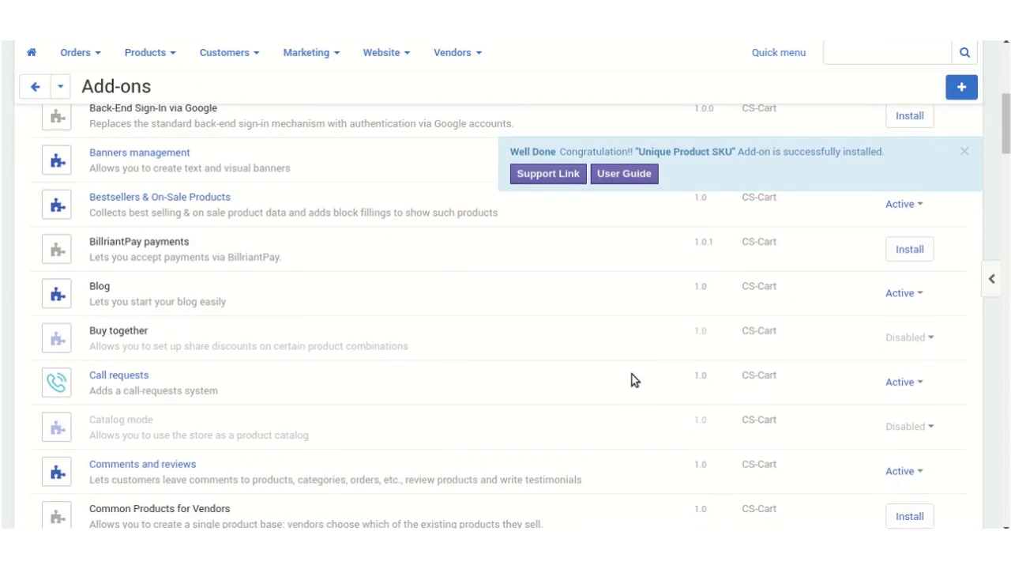
scroll(632, 380, down, 5)
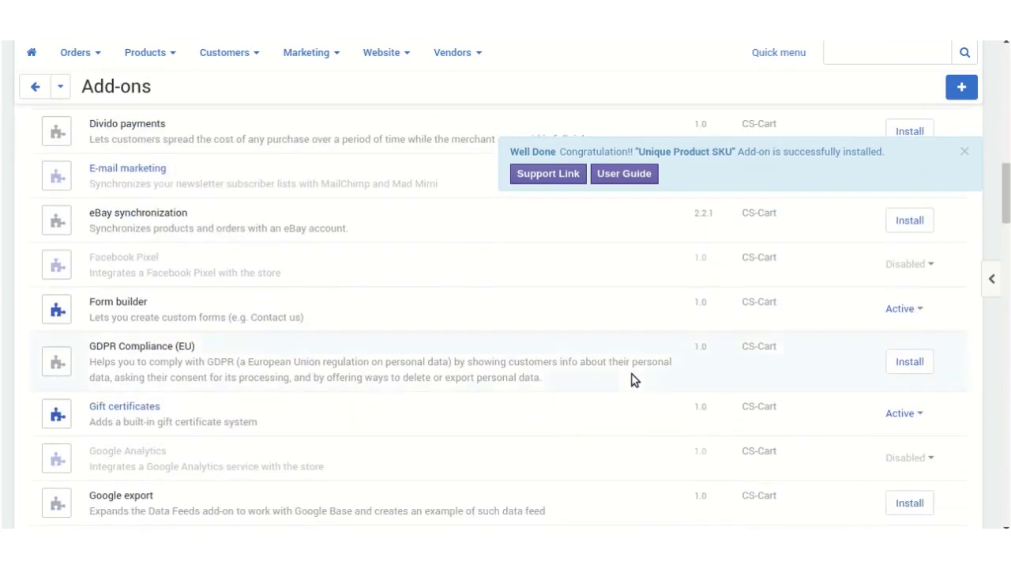
scroll(632, 380, down, 8)
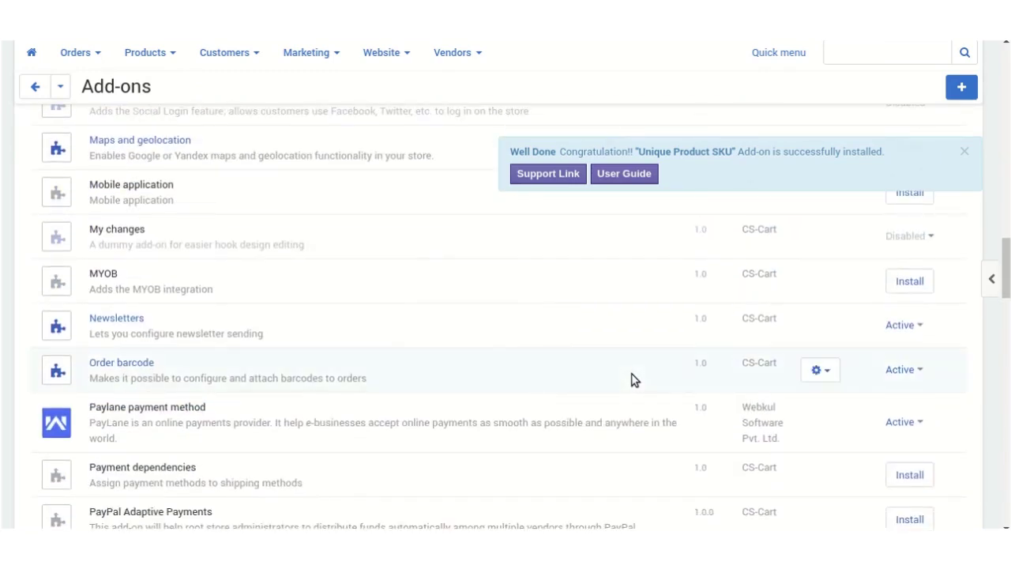
scroll(631, 380, down, 6)
scroll(632, 380, down, 9)
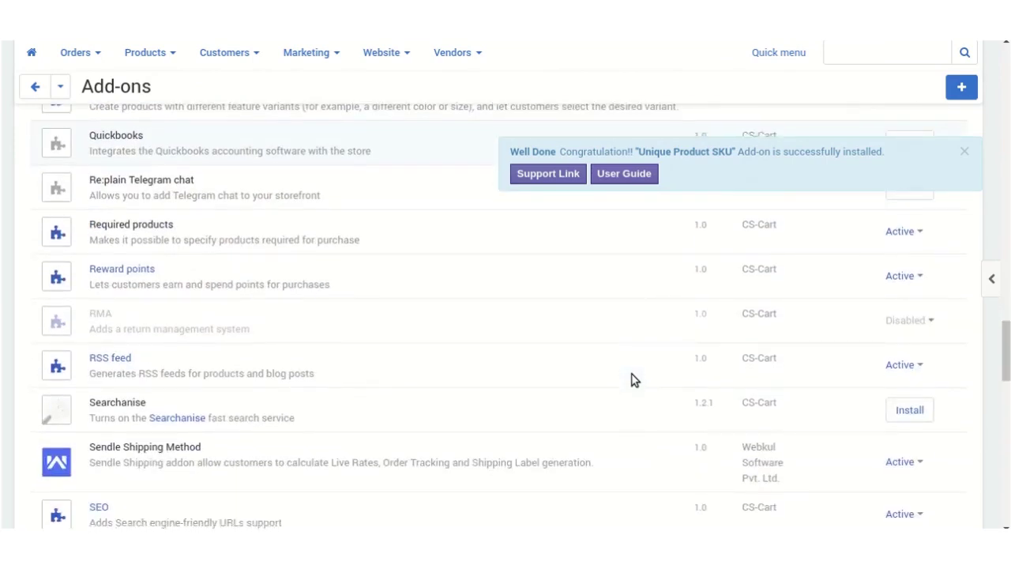
scroll(632, 380, down, 3)
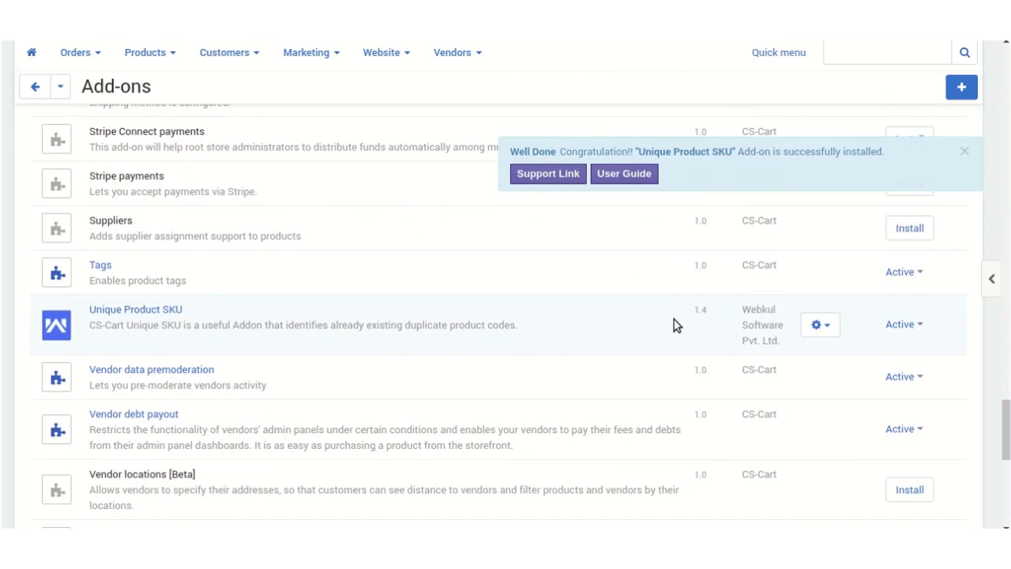
click(815, 327)
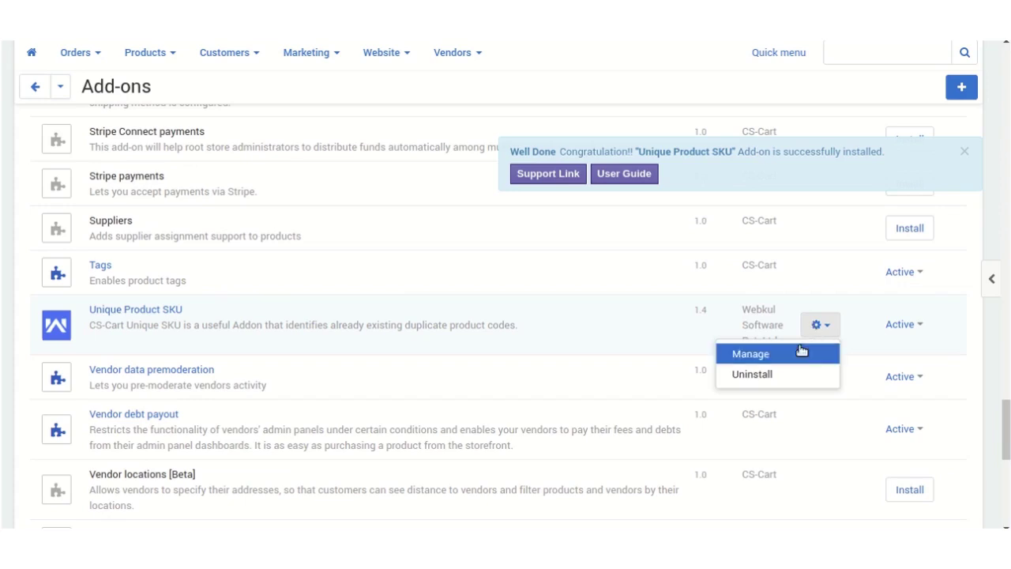
click(764, 355)
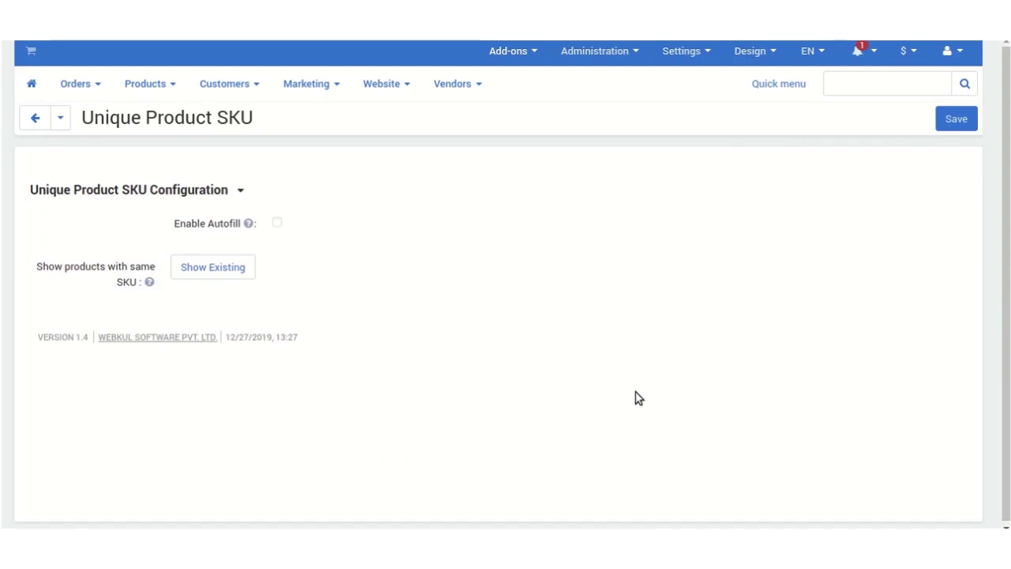
Check Enable Autofill and allow the settings on products update and options/variations inventory
click(277, 222)
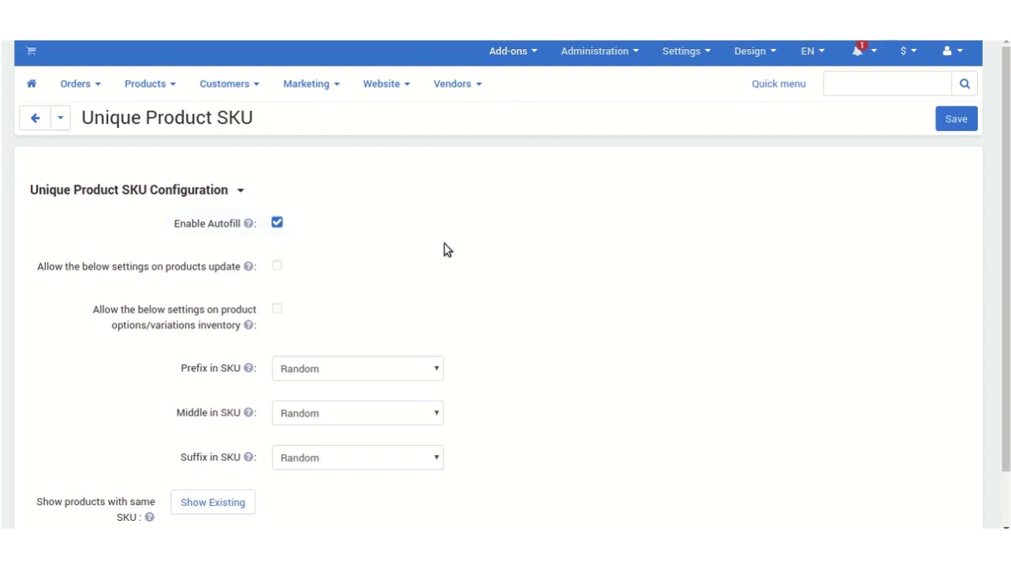
click(276, 266)
scroll(429, 263, down, 1)
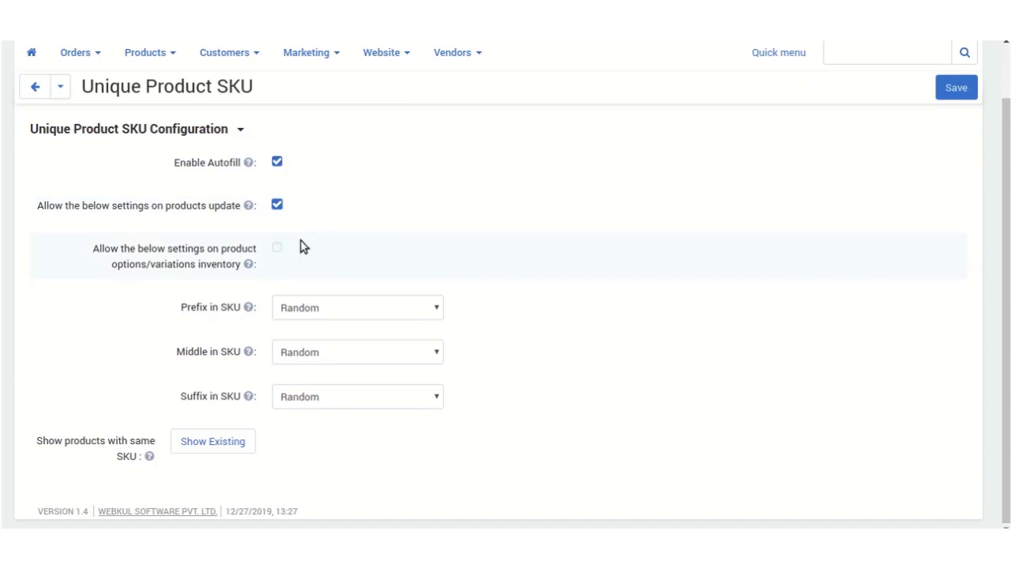
click(278, 248)
click(427, 312)
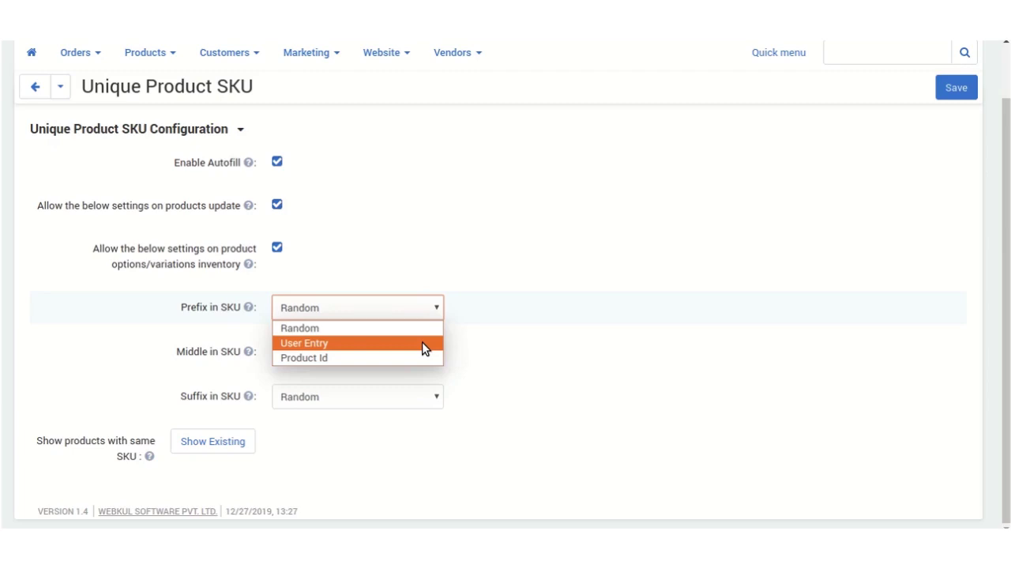
click(422, 341)
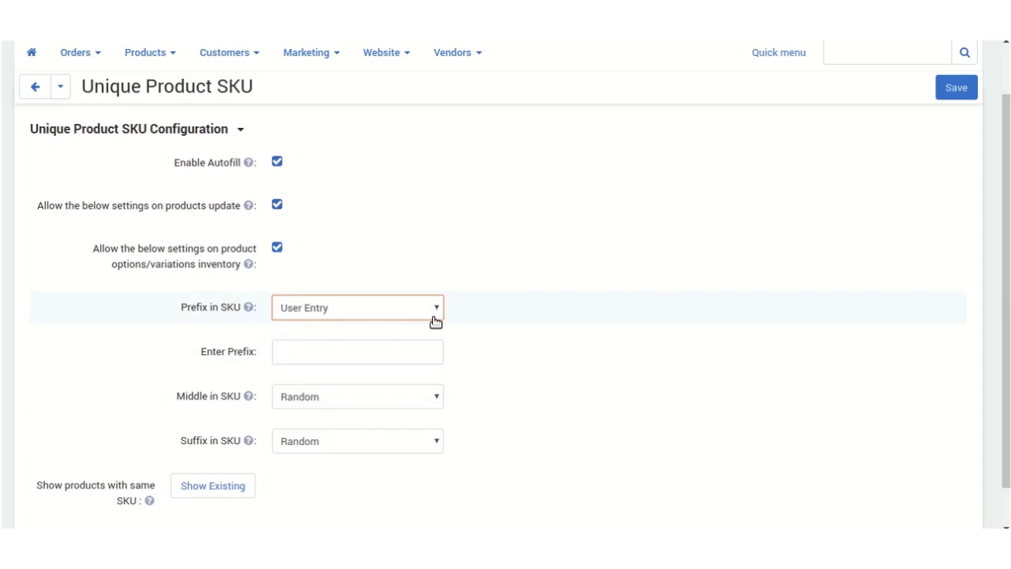
click(404, 356)
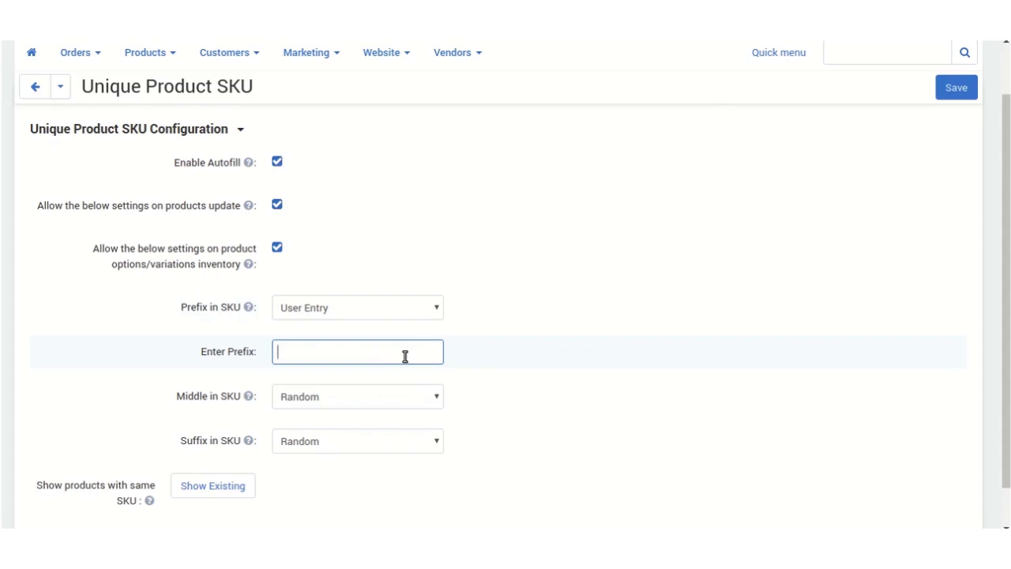
click(499, 381)
click(431, 311)
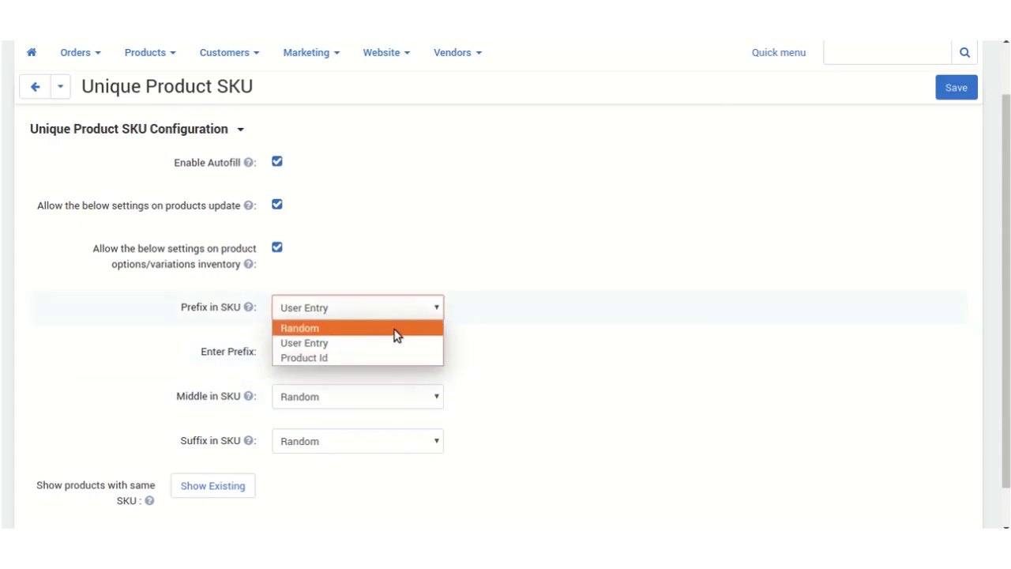
click(397, 329)
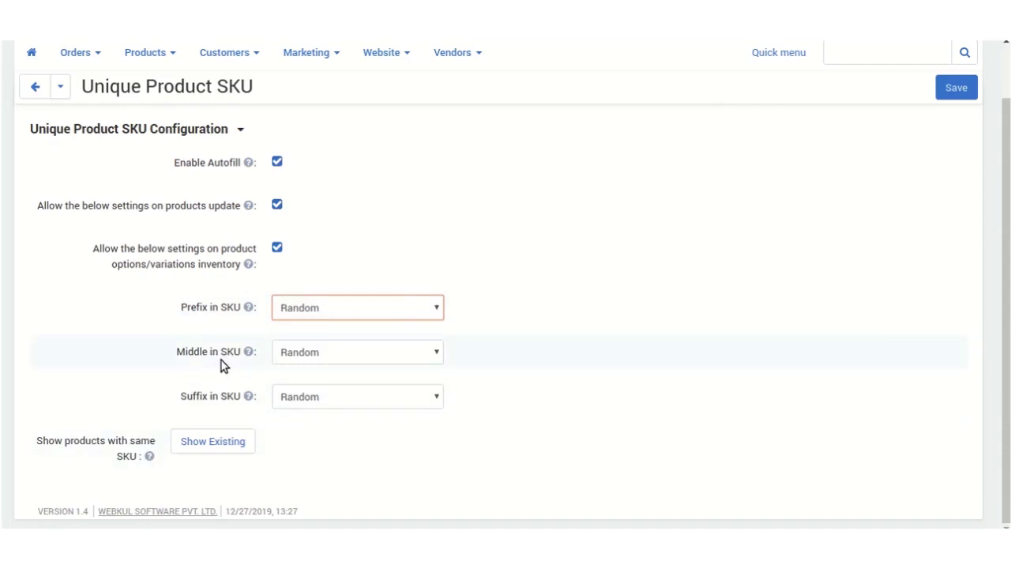
click(431, 352)
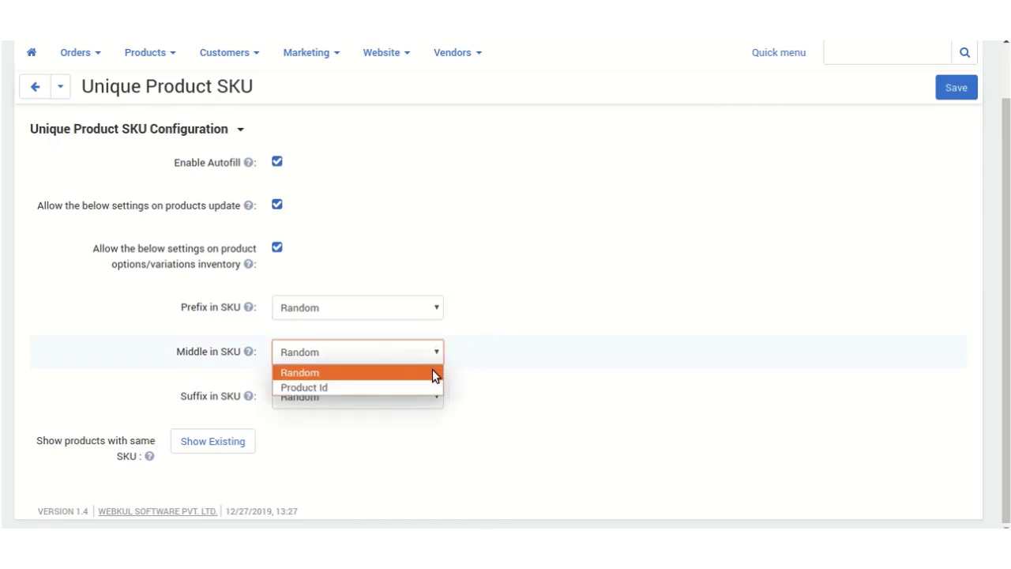
click(501, 389)
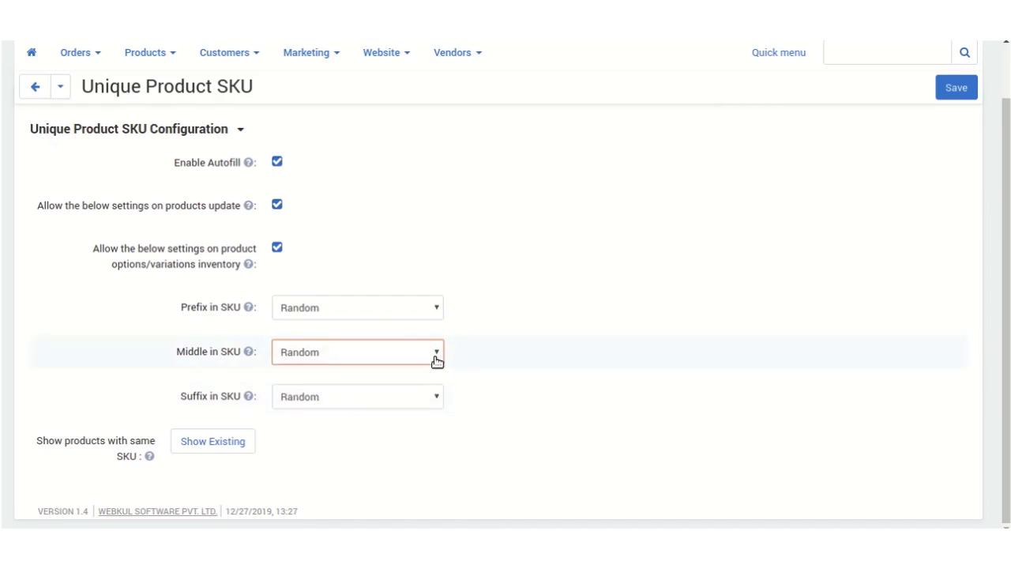
click(428, 354)
click(399, 389)
click(428, 352)
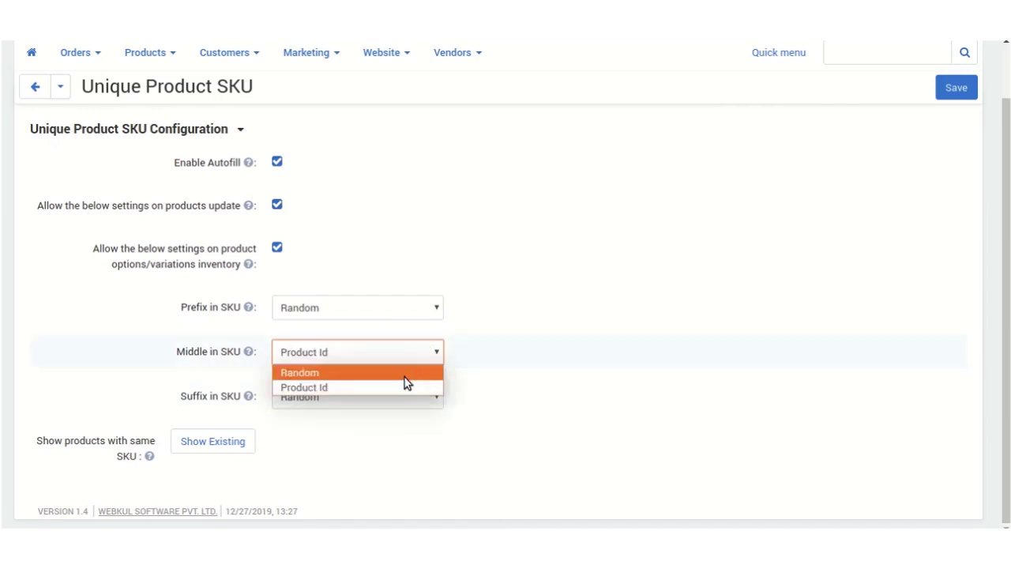
click(404, 373)
click(508, 362)
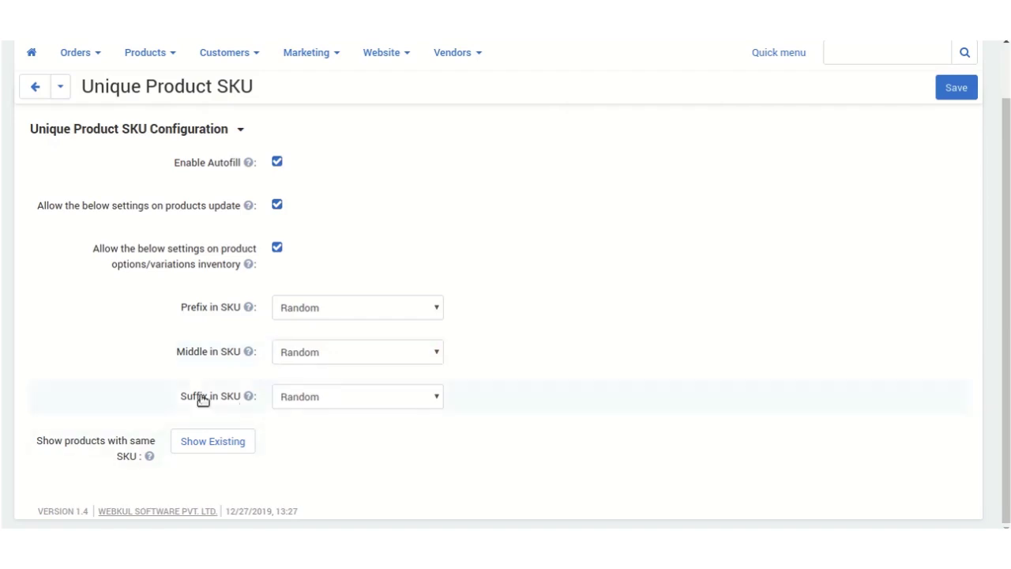
drag(171, 400, 237, 397)
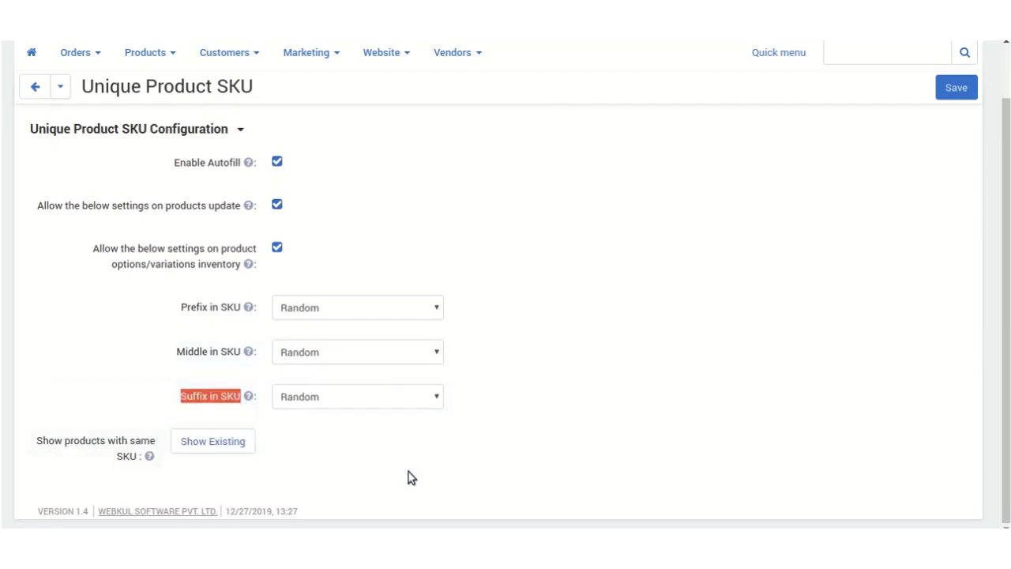
click(431, 406)
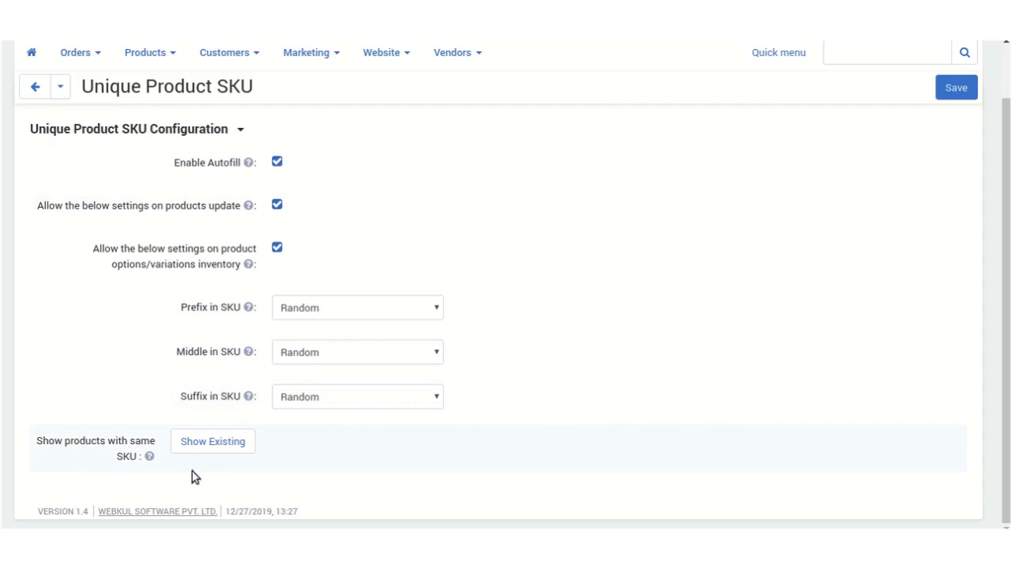
Show existing products with duplicate SKUs and turn Enable Autofill on
click(219, 444)
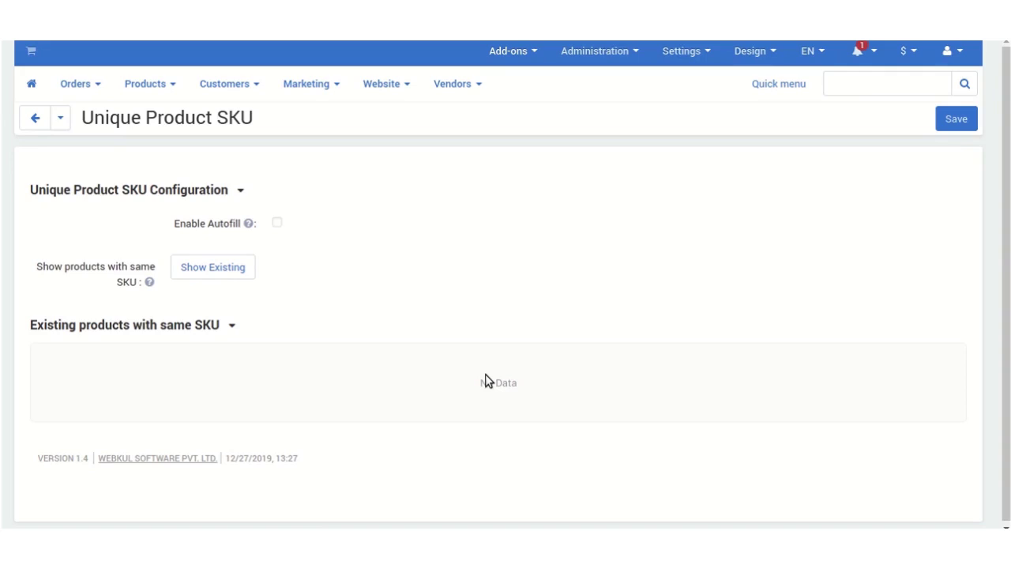
click(275, 225)
click(276, 226)
click(276, 222)
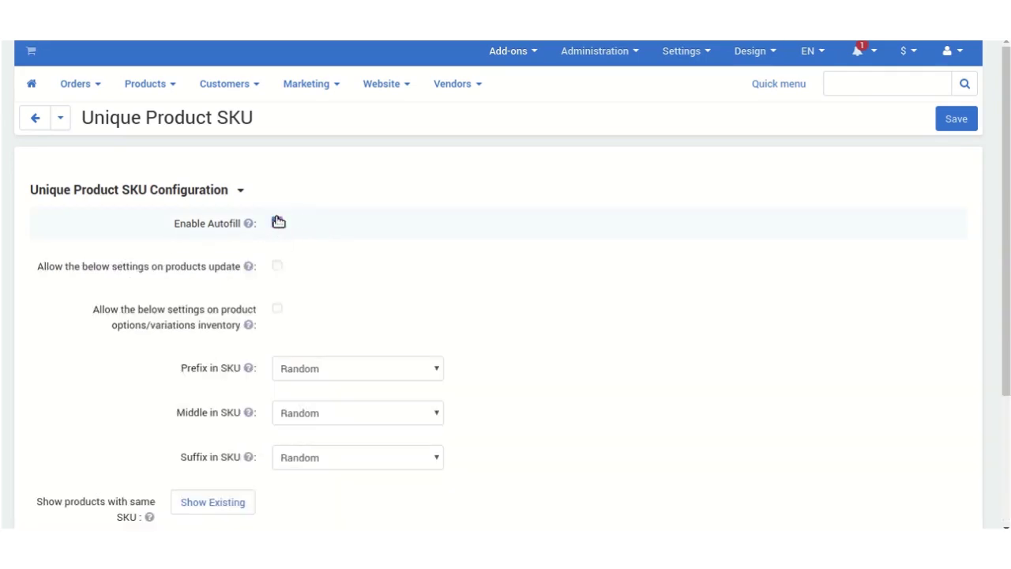
Check both 'Allow the below settings' options and save the Unique Product SKU configuration
click(277, 309)
click(276, 267)
click(954, 119)
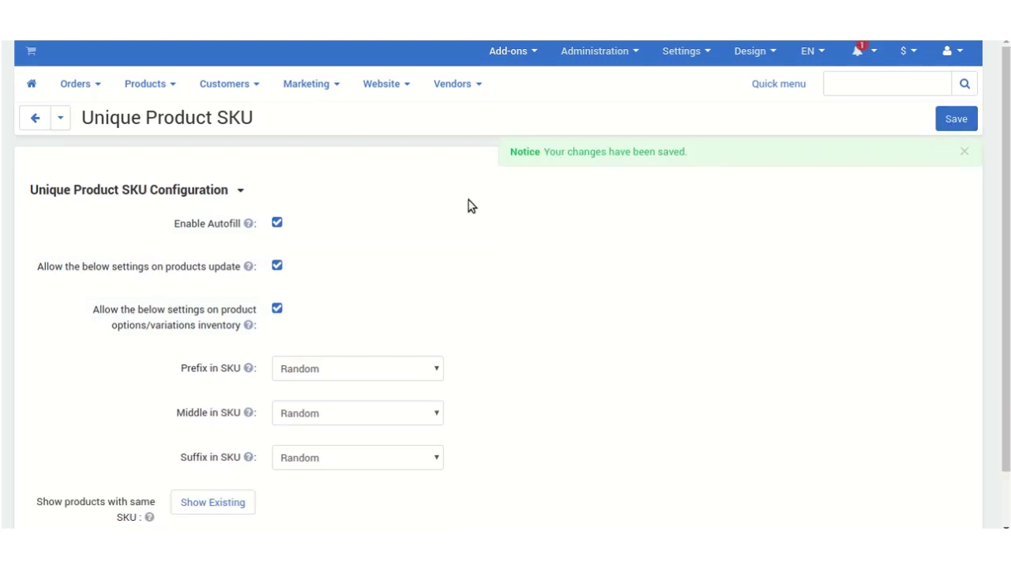
mouse_move(164, 95)
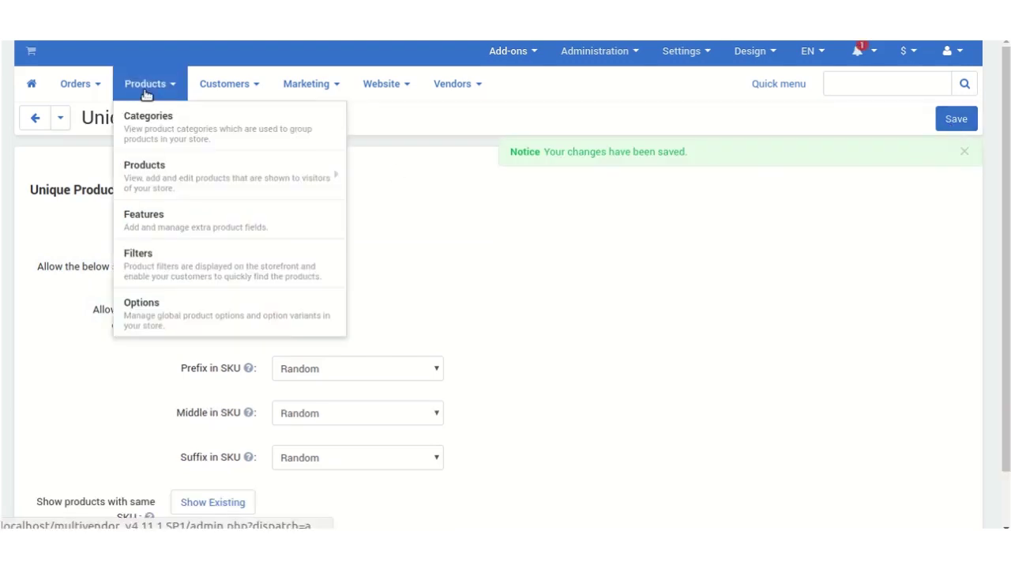
Browse the list of all 247 products and open the 100g Pants product
mouse_move(165, 178)
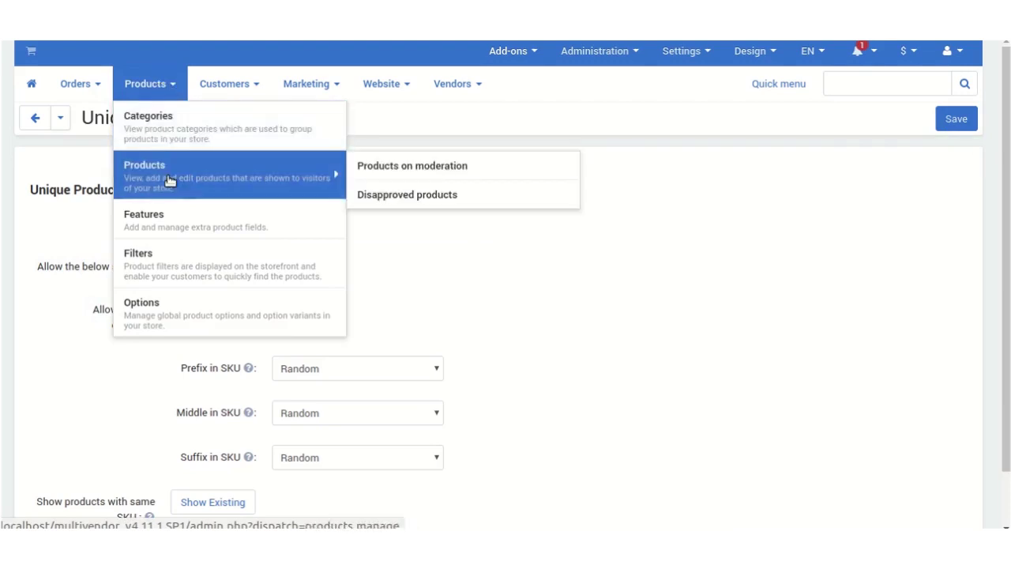
click(165, 178)
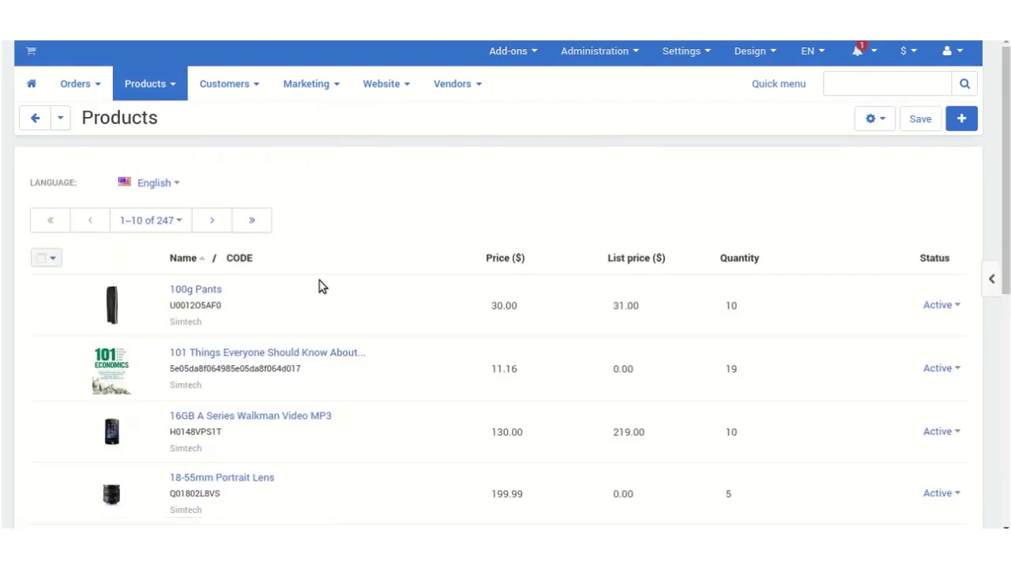
scroll(319, 288, down, 1)
scroll(320, 288, down, 2)
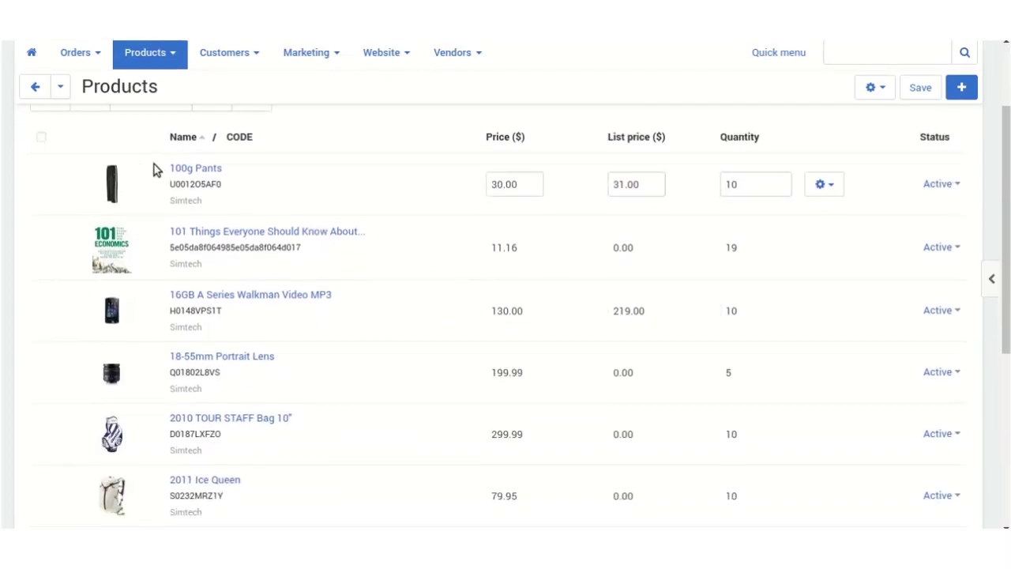
scroll(169, 182, up, 1)
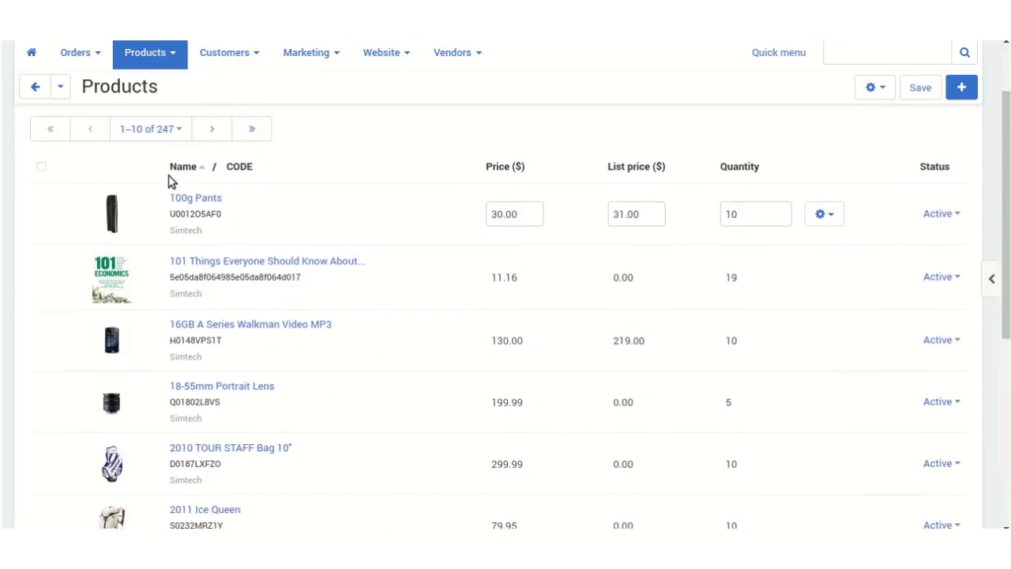
scroll(168, 182, up, 1)
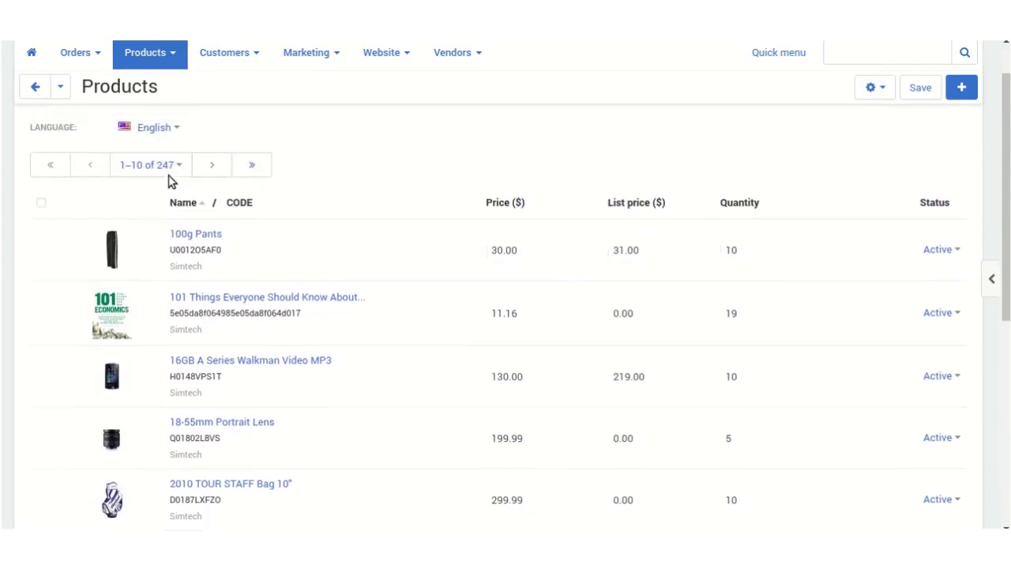
scroll(168, 182, down, 2)
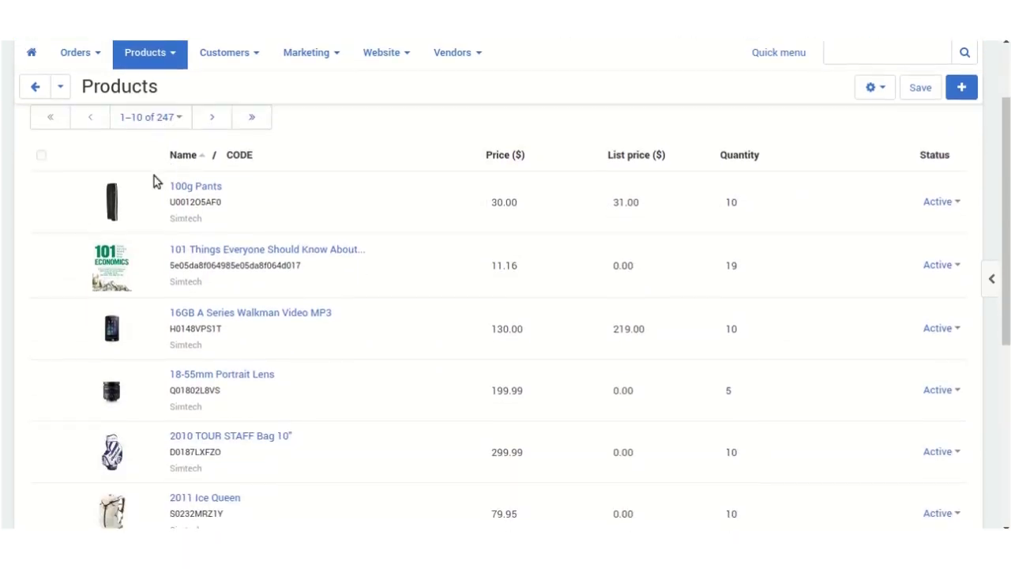
click(94, 197)
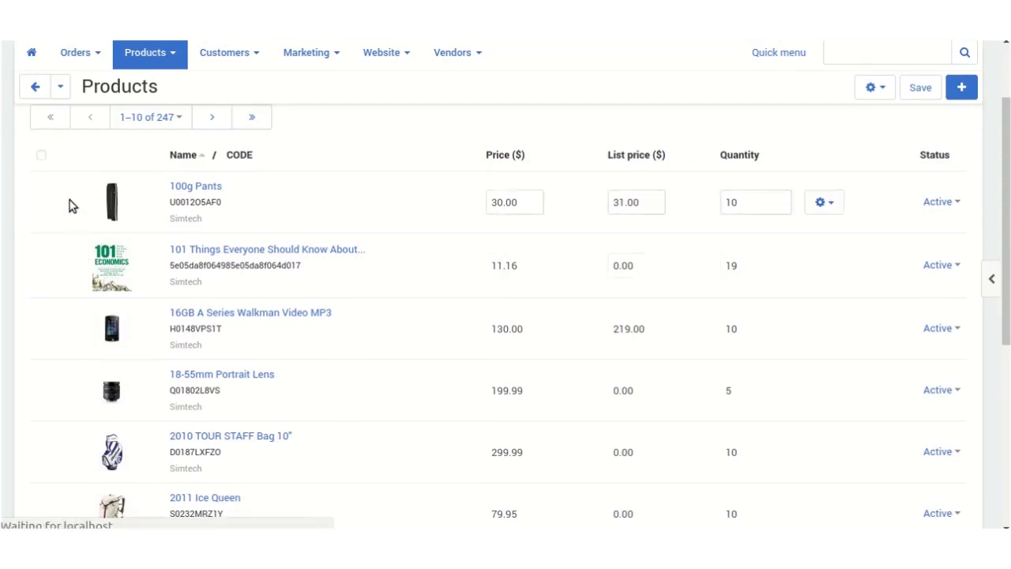
Bulk-edit 100g Pants and the economics book with only the CODE field selected
key(alt+Left)
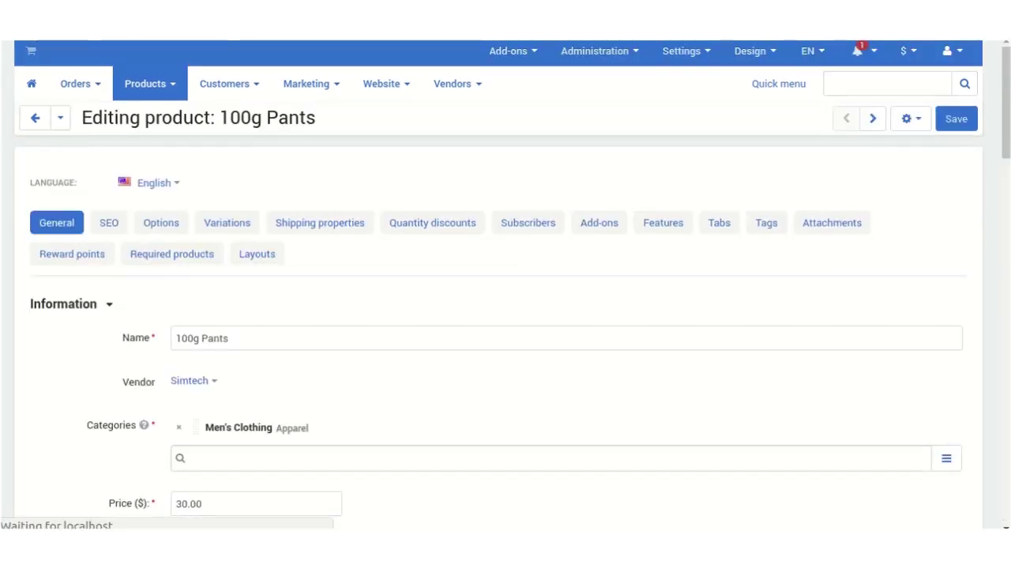
click(91, 198)
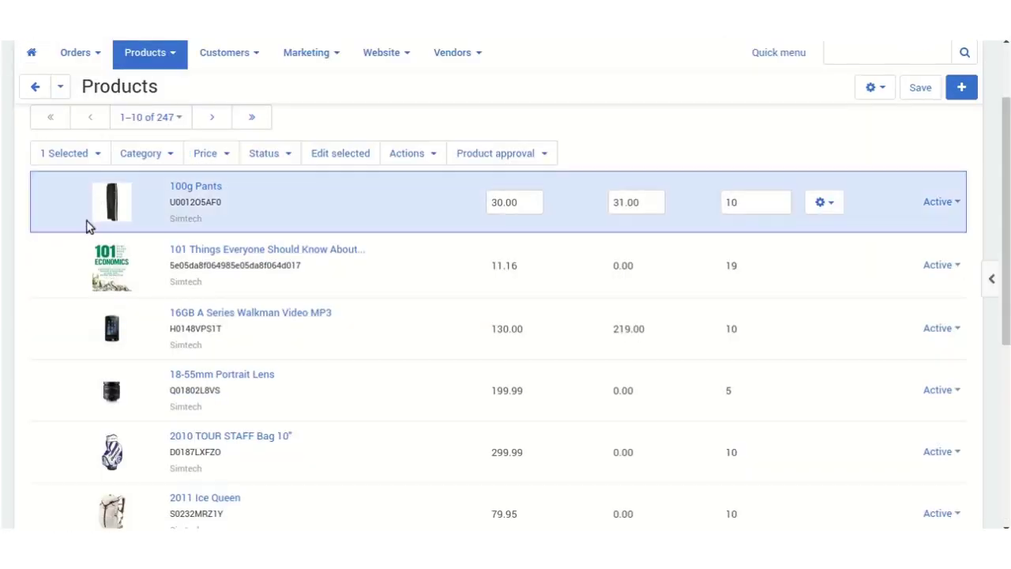
click(84, 263)
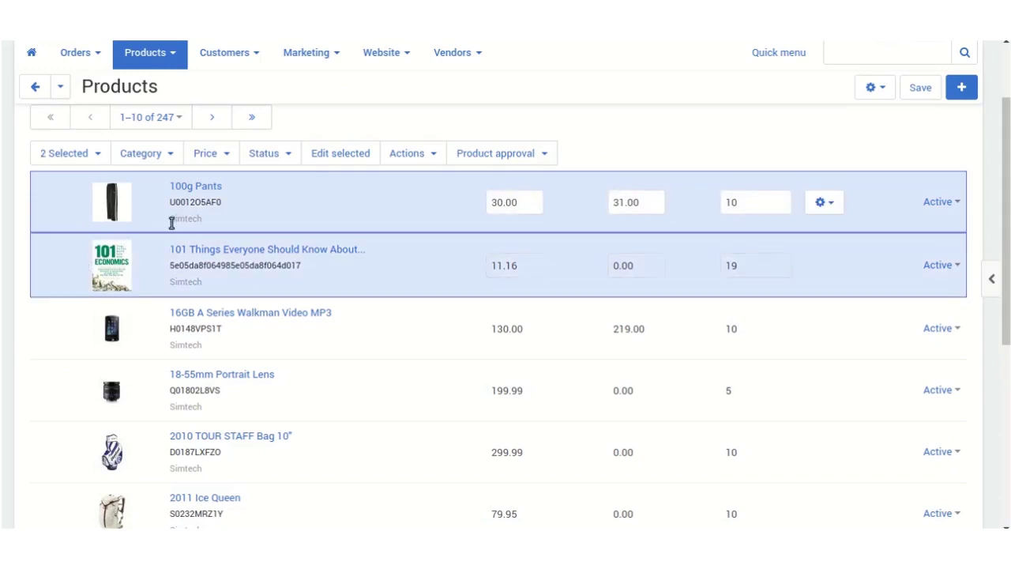
click(345, 155)
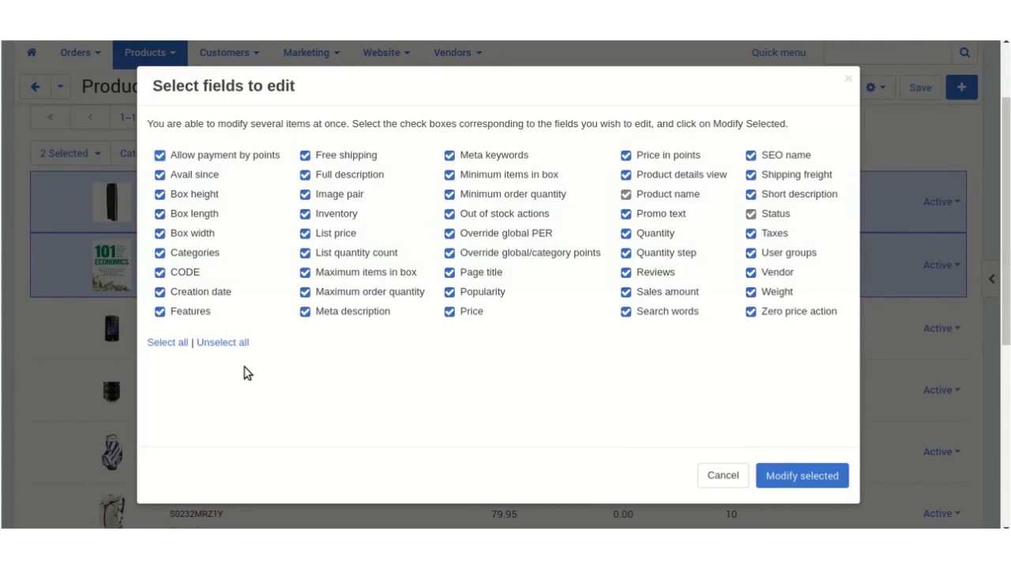
click(222, 343)
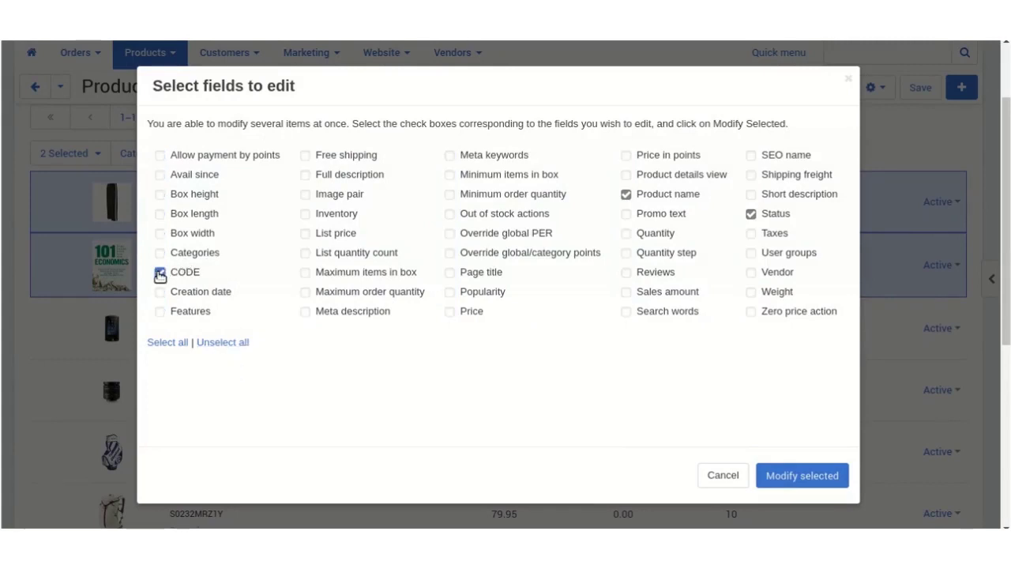
click(786, 476)
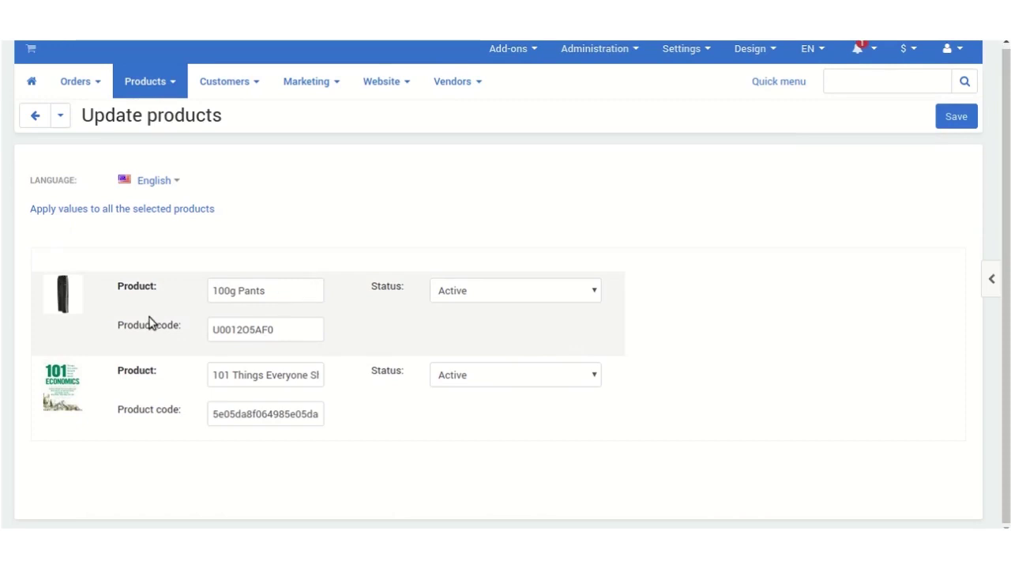
Give the economics book the duplicate code U0012O5AF0 and save, getting a generated unique SKU
drag(315, 329, 201, 332)
key(ctrl+c)
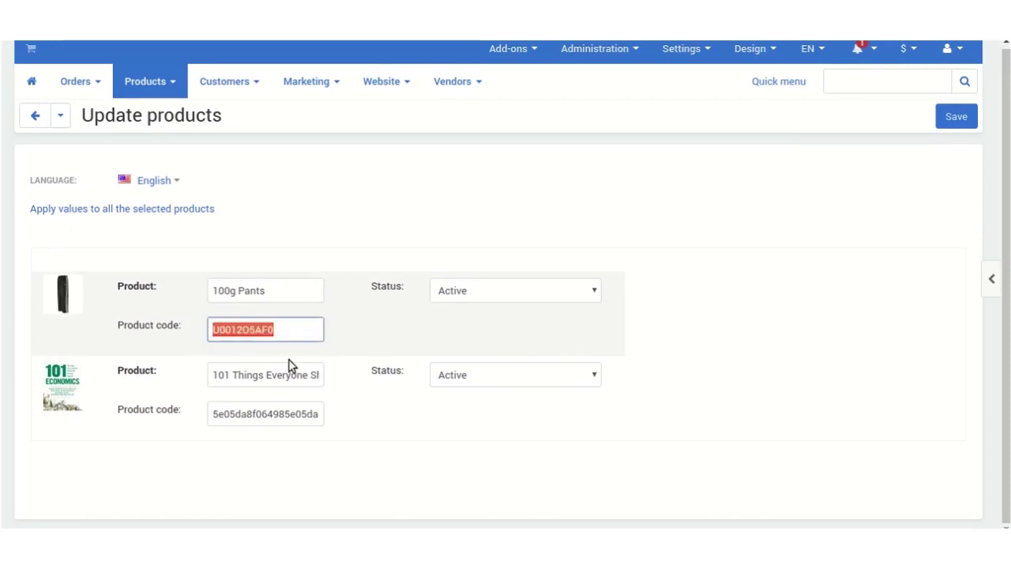
drag(212, 414, 335, 420)
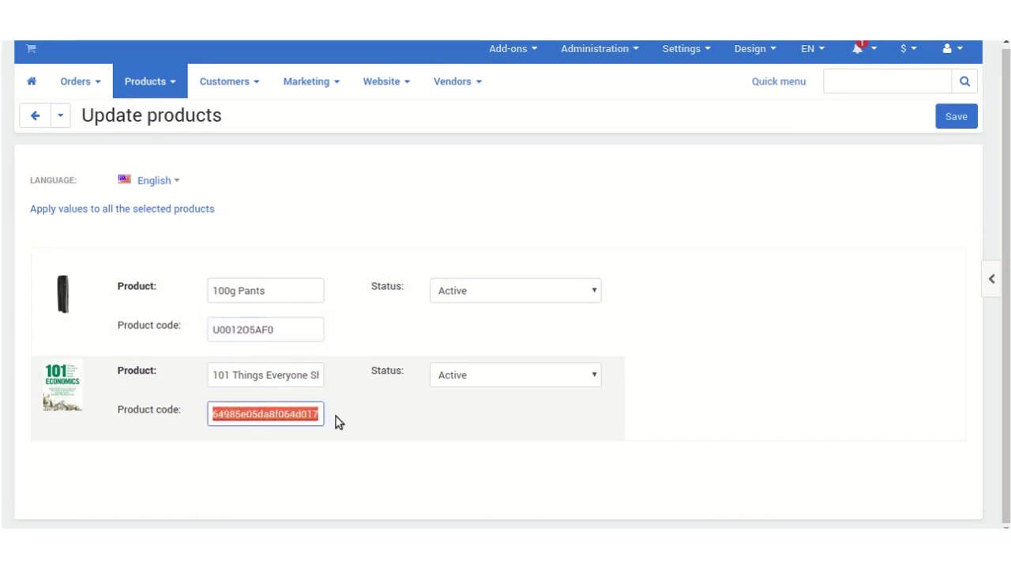
key(BackSpace)
key(ctrl+v)
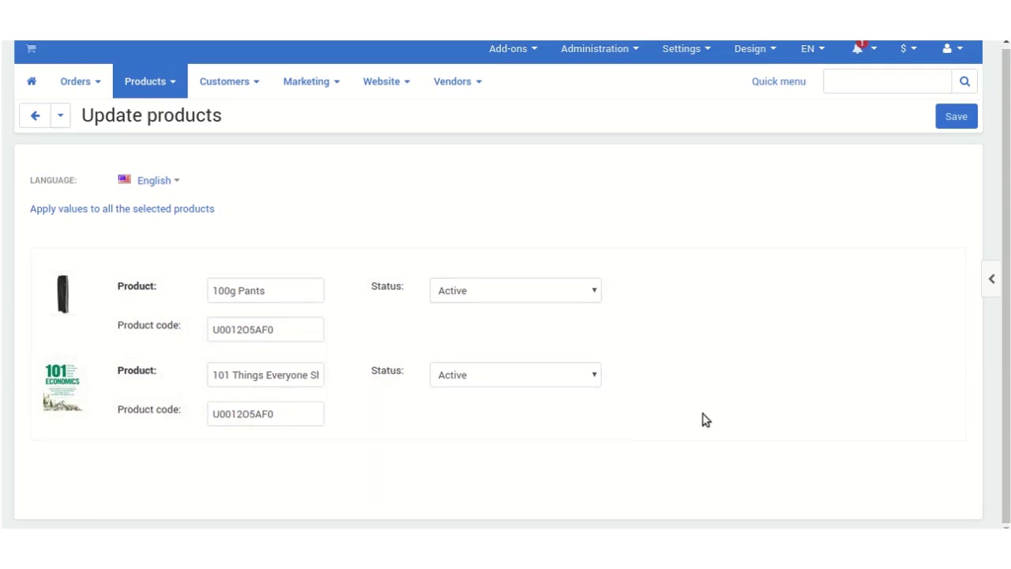
click(950, 126)
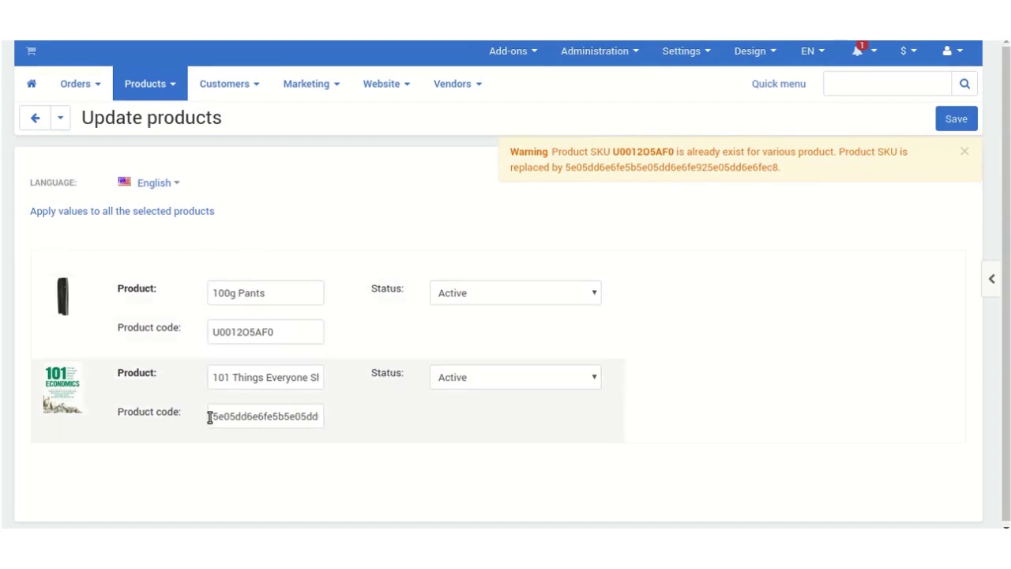
drag(212, 417, 316, 426)
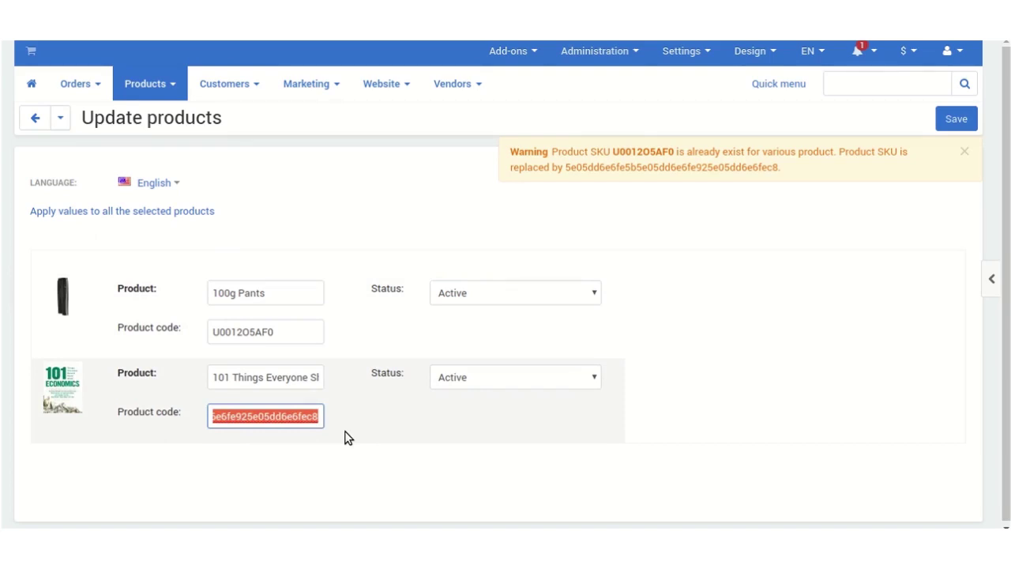
Save the updated products and check the economics book's new generated code in the Products list
click(807, 294)
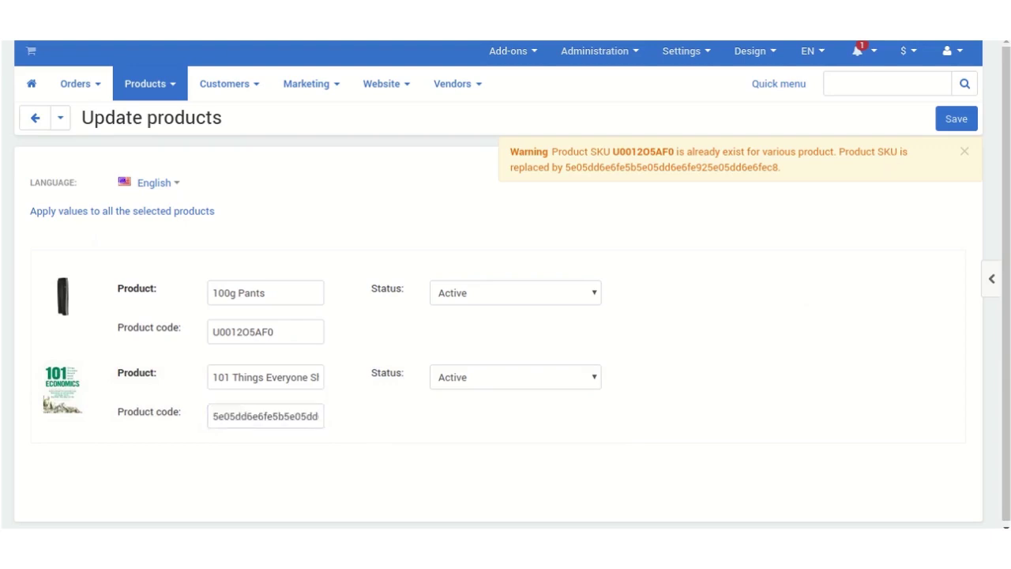
click(960, 119)
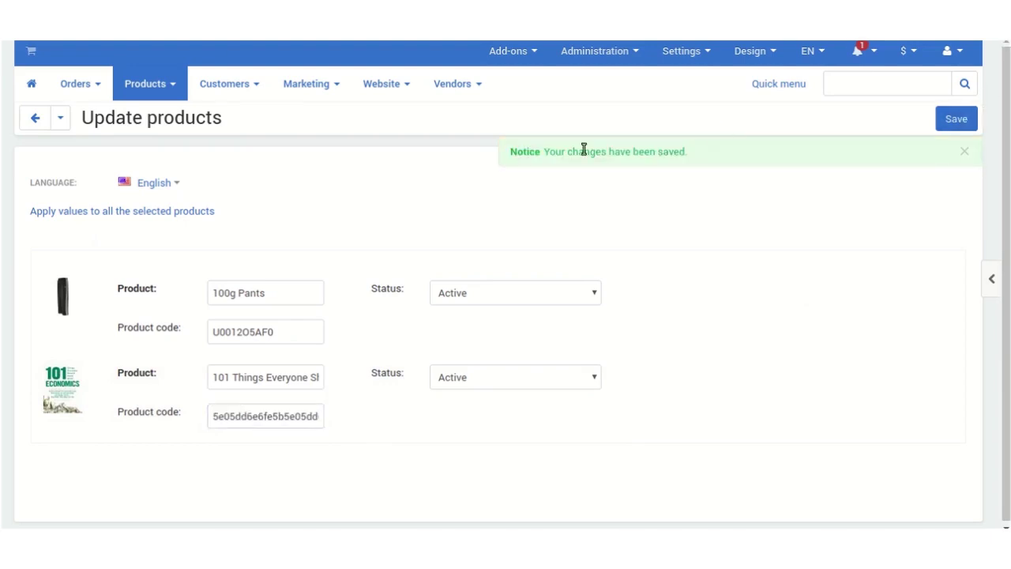
mouse_move(135, 80)
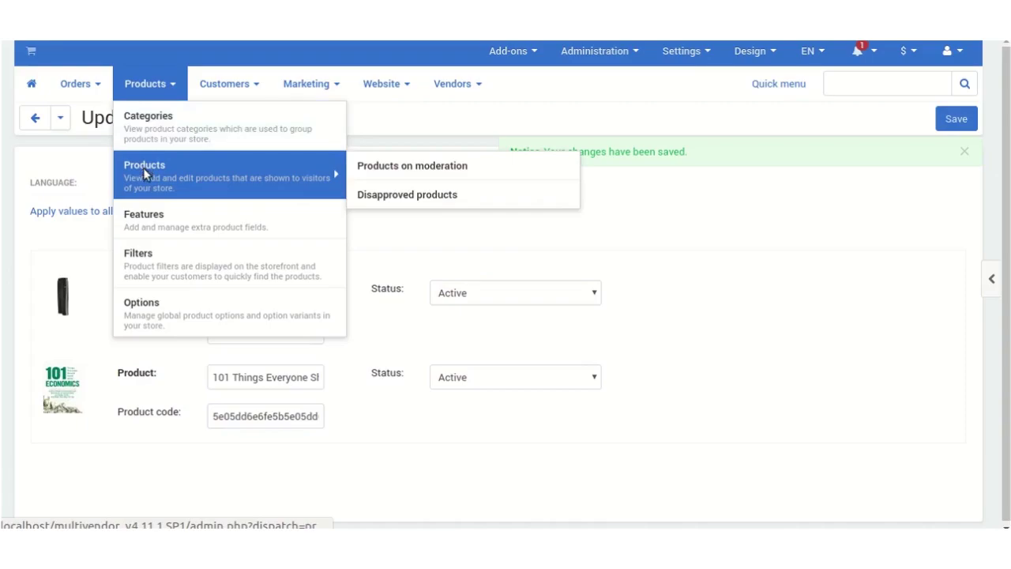
click(144, 169)
scroll(198, 316, down, 1)
drag(165, 340, 187, 524)
scroll(180, 518, up, 10)
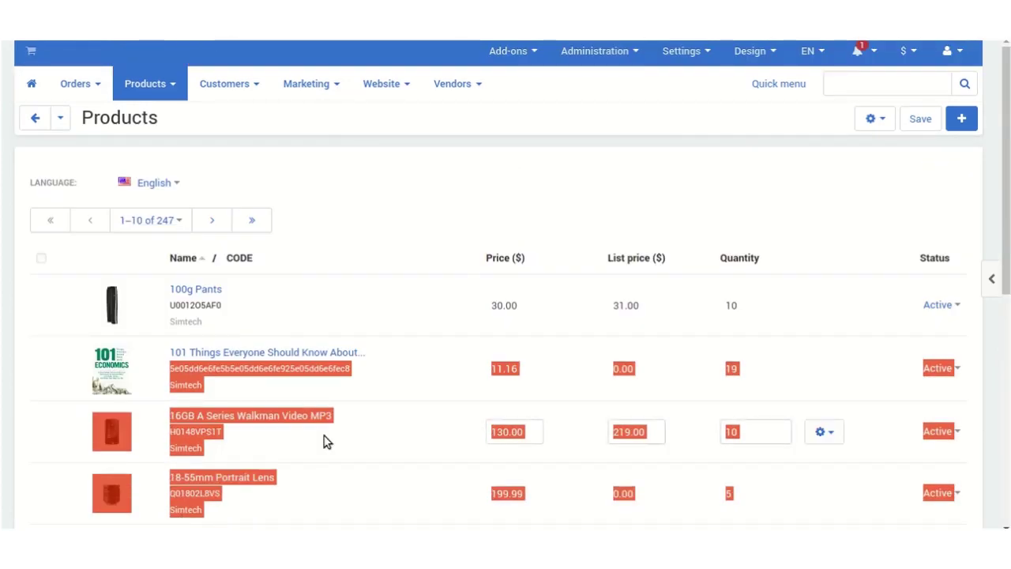